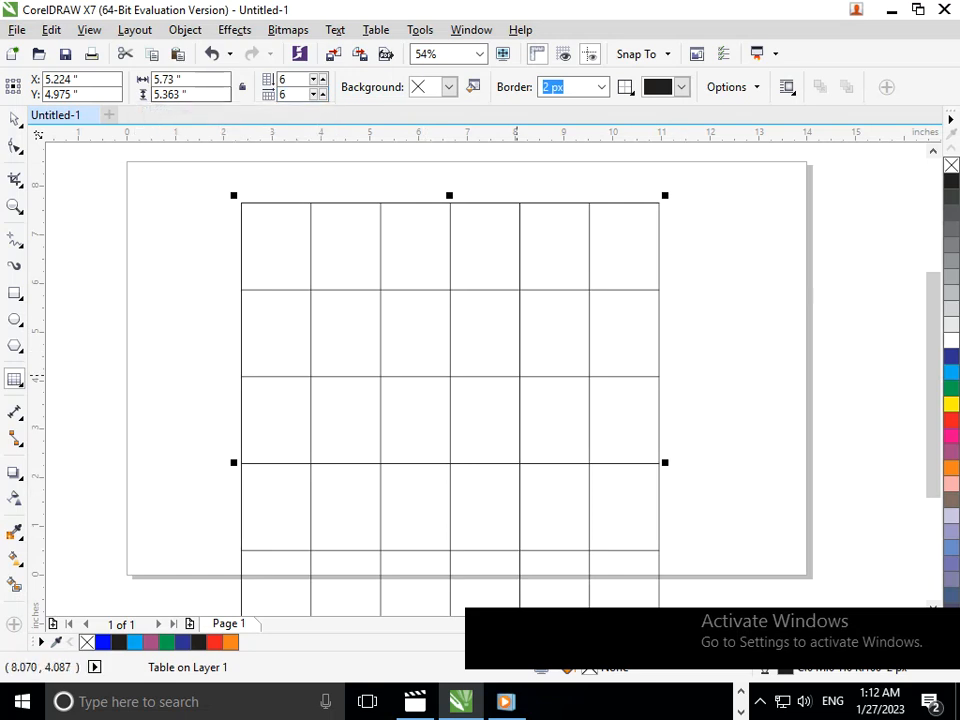
# - Resize and reposition the 6 by 6 table so the whole grid fits inside the page
pyautogui.rightClick(550, 447)
pyautogui.click(281, 285)
pyautogui.scroll(-1, 414, 364)
pyautogui.rightClick(414, 364)
pyautogui.press('Escape')
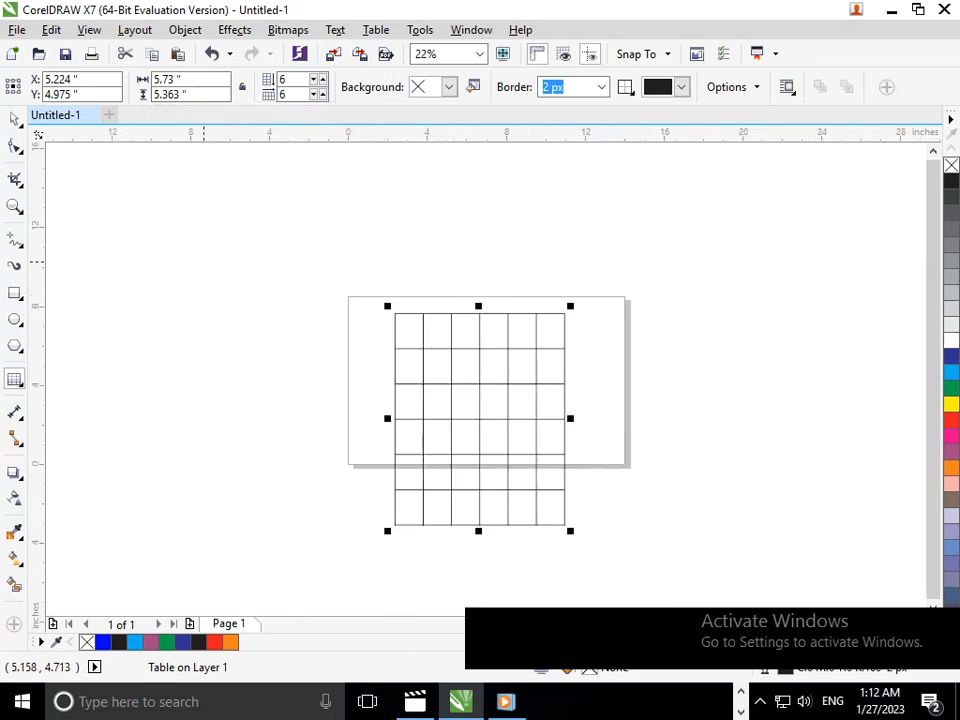
pyautogui.click(14, 119)
pyautogui.moveTo(310, 275); pyautogui.dragTo(555, 441)
pyautogui.click(574, 510)
pyautogui.moveTo(332, 286); pyautogui.dragTo(662, 478)
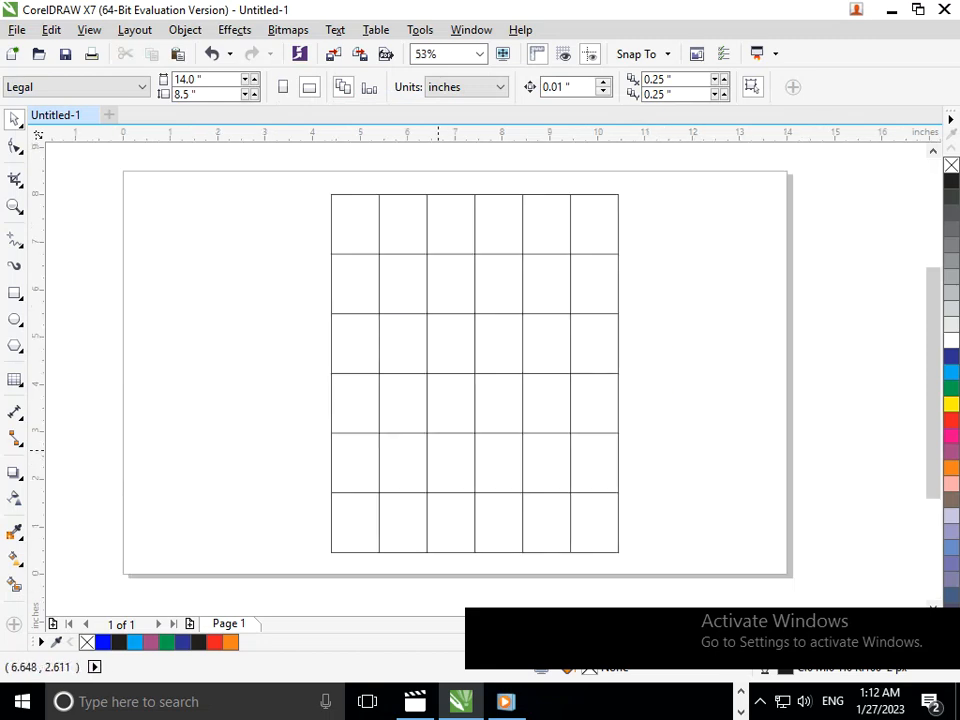
# - Widen the table by stretching its left edge outward to about 1.75 inches on the horizontal ruler
pyautogui.click(407, 434)
pyautogui.moveTo(324, 373); pyautogui.dragTo(198, 373)
pyautogui.click(741, 404)
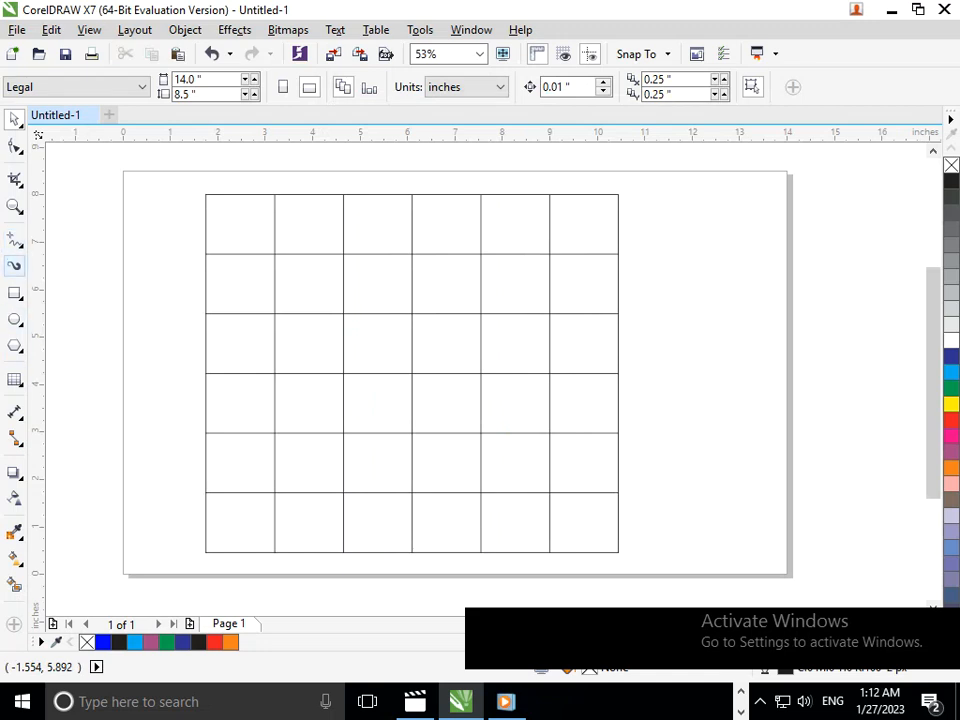
# - Draw a Pen line from the crossing of the second vertical and third horizontal inner grid lines, one cell left, then two cells up
pyautogui.click(17, 242)
pyautogui.click(60, 300)
pyautogui.click(275, 254)
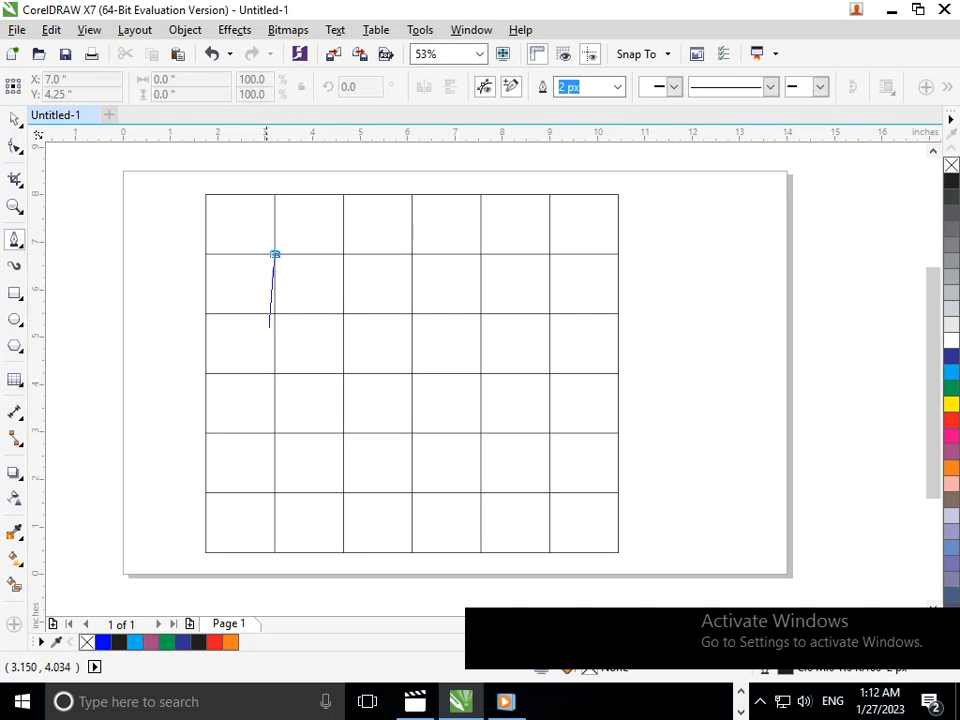
pyautogui.press('Escape')
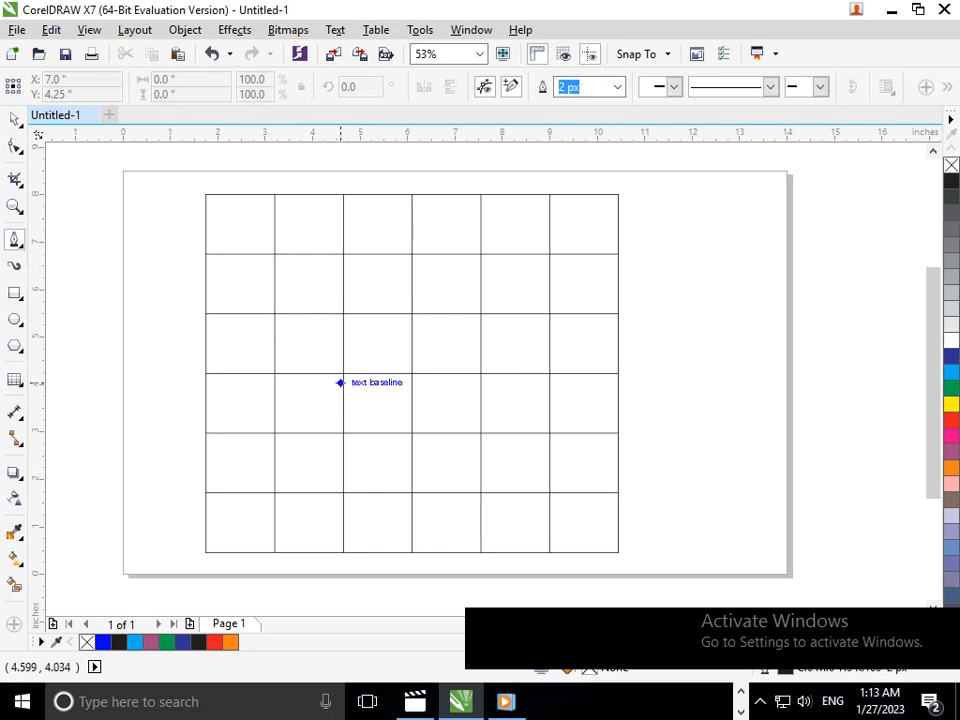
pyautogui.click(343, 373)
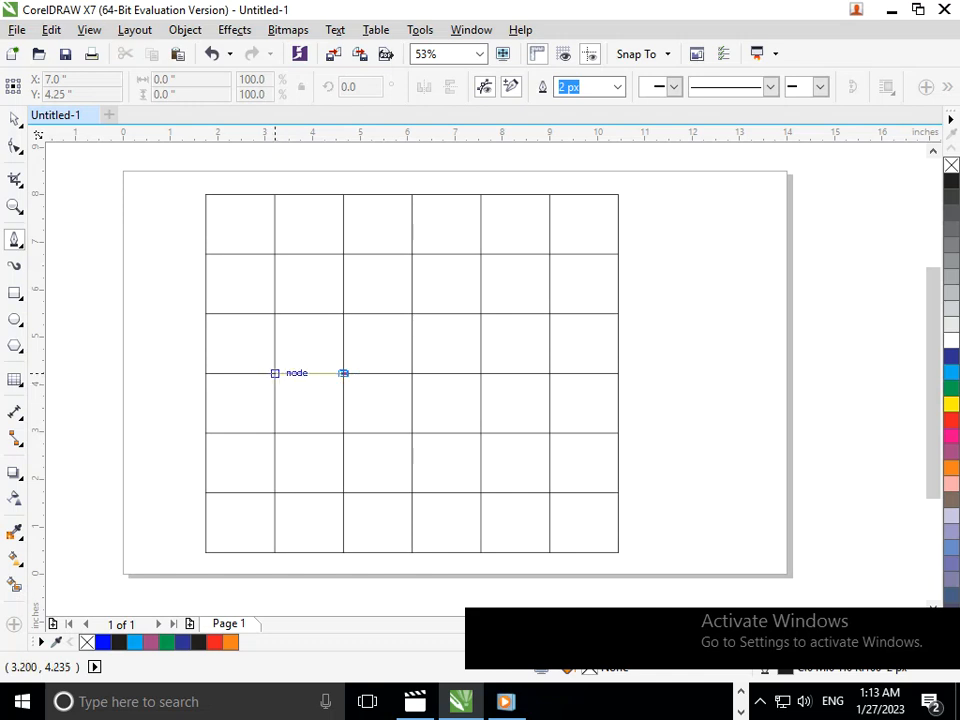
pyautogui.click(274, 373)
pyautogui.click(274, 253)
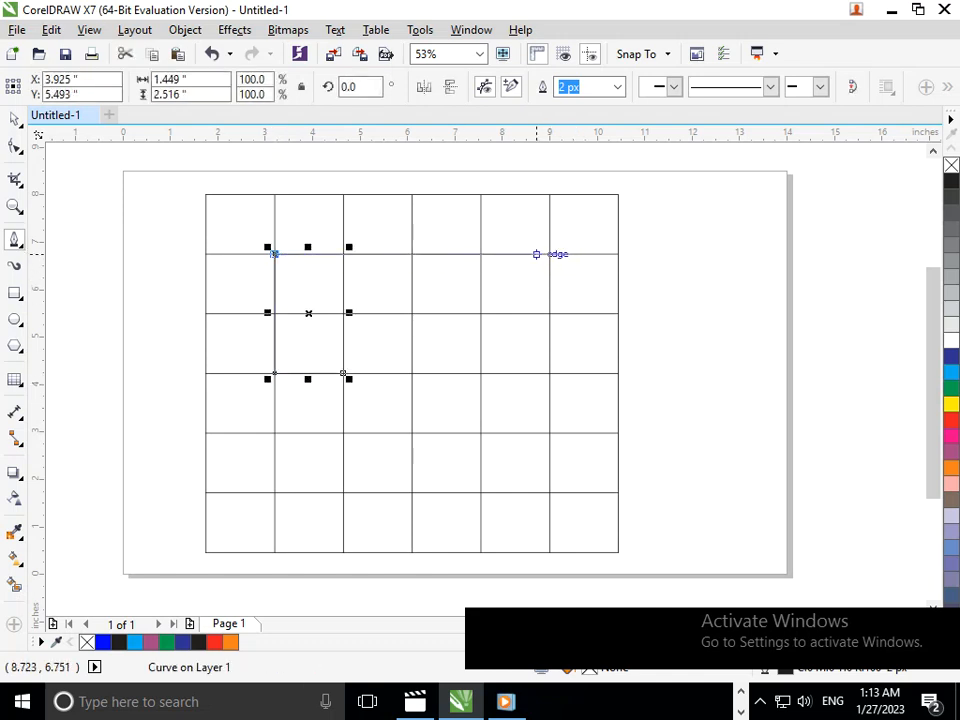
pyautogui.moveTo(549, 313)
pyautogui.mouseDown()
pyautogui.moveTo(521, 448)
pyautogui.moveTo(518, 413)
pyautogui.moveTo(536, 388)
pyautogui.moveTo(549, 402)
pyautogui.moveTo(564, 392)
pyautogui.moveTo(549, 392)
pyautogui.mouseUp()
pyautogui.press('Escape')
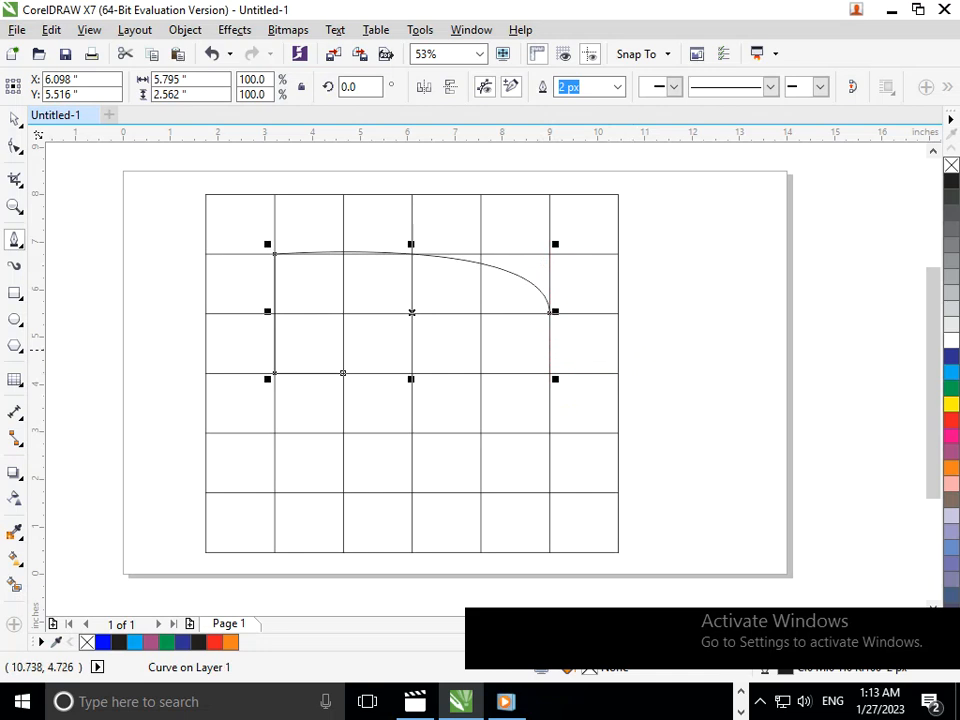
pyautogui.hotkey('ctrl', 'z')
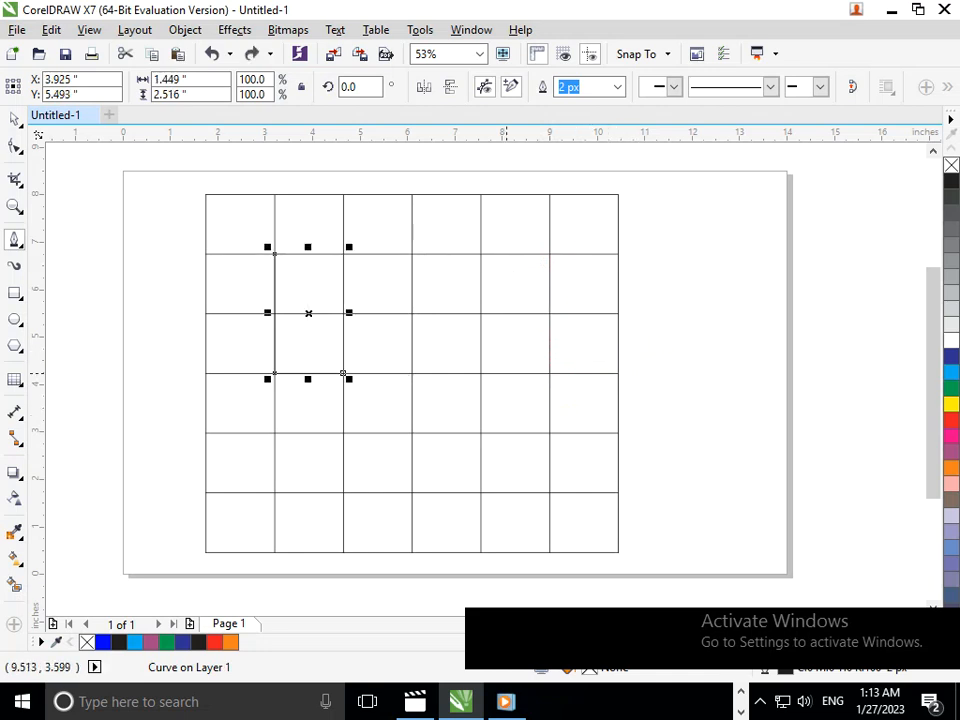
# - Extend the path's upper end to the crossing of the fifth vertical and second horizontal inner grid lines and bend that segment outward
pyautogui.click(275, 254)
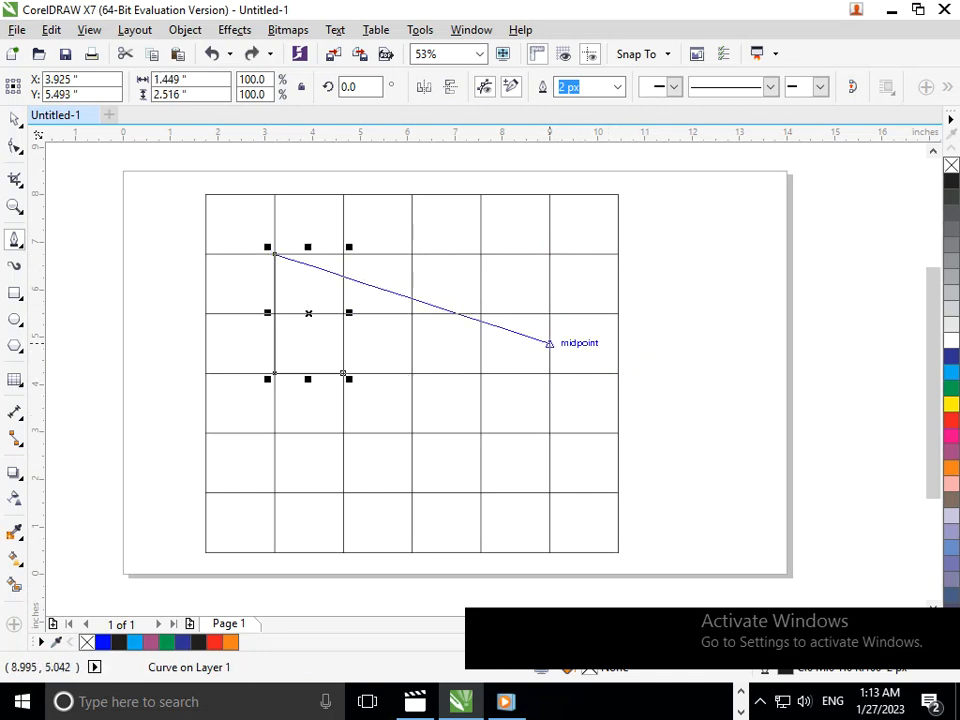
pyautogui.click(549, 313)
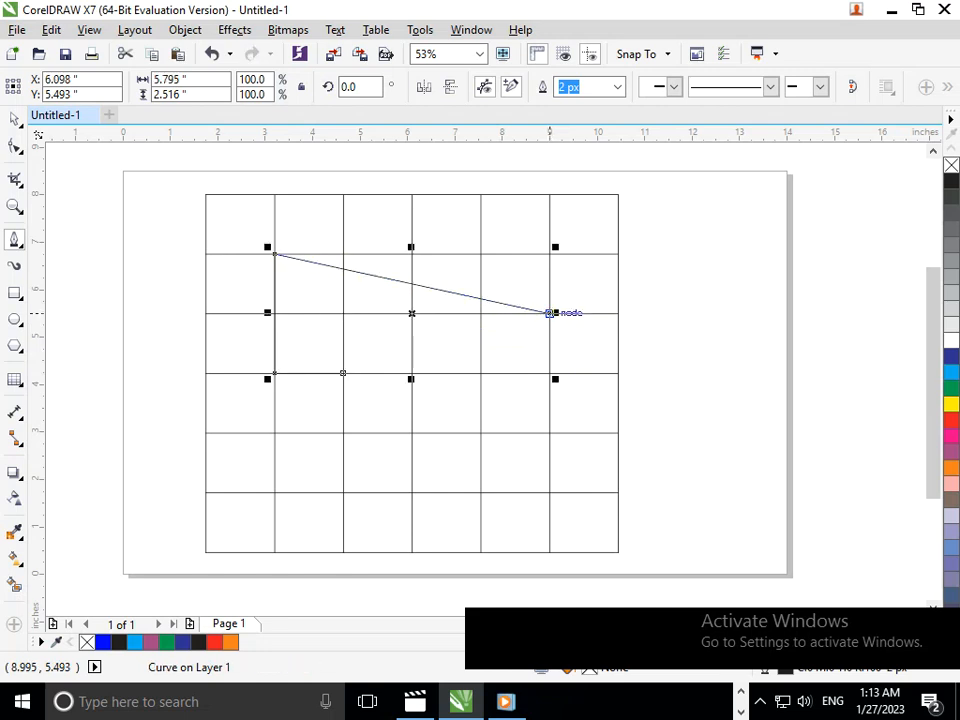
pyautogui.press('F10')
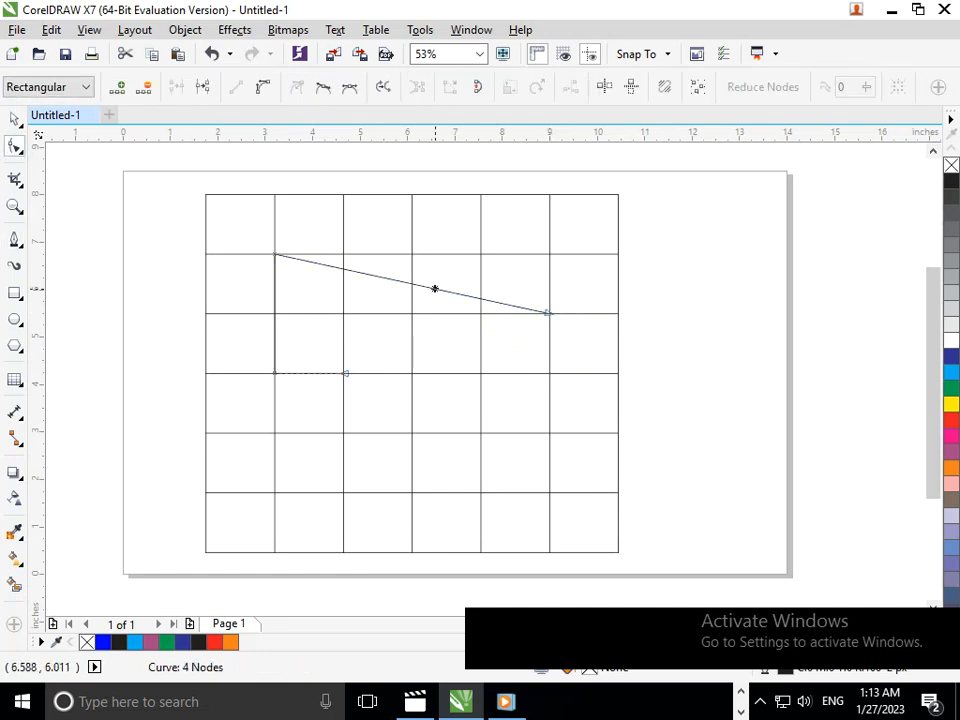
pyautogui.click(435, 289)
pyautogui.moveTo(420, 283); pyautogui.dragTo(494, 268)
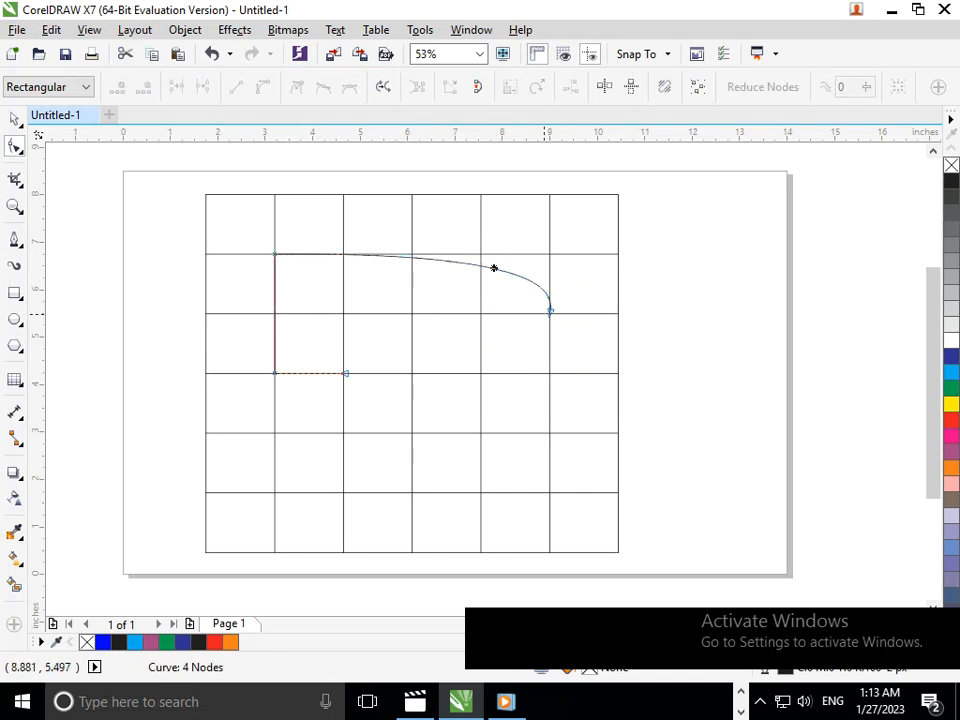
# - Refine the bent segment's handles so it runs along the grid's first inner horizontal line and rounds off the upper-right corner
pyautogui.click(494, 268)
pyautogui.moveTo(561, 272); pyautogui.dragTo(540, 248)
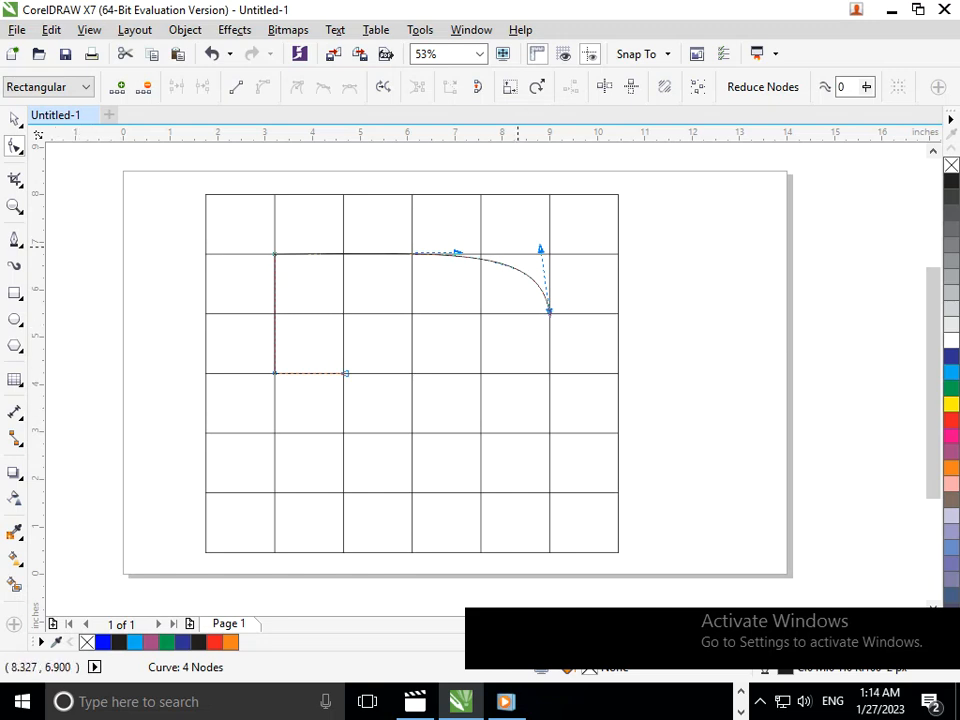
pyautogui.moveTo(513, 262); pyautogui.dragTo(416, 256)
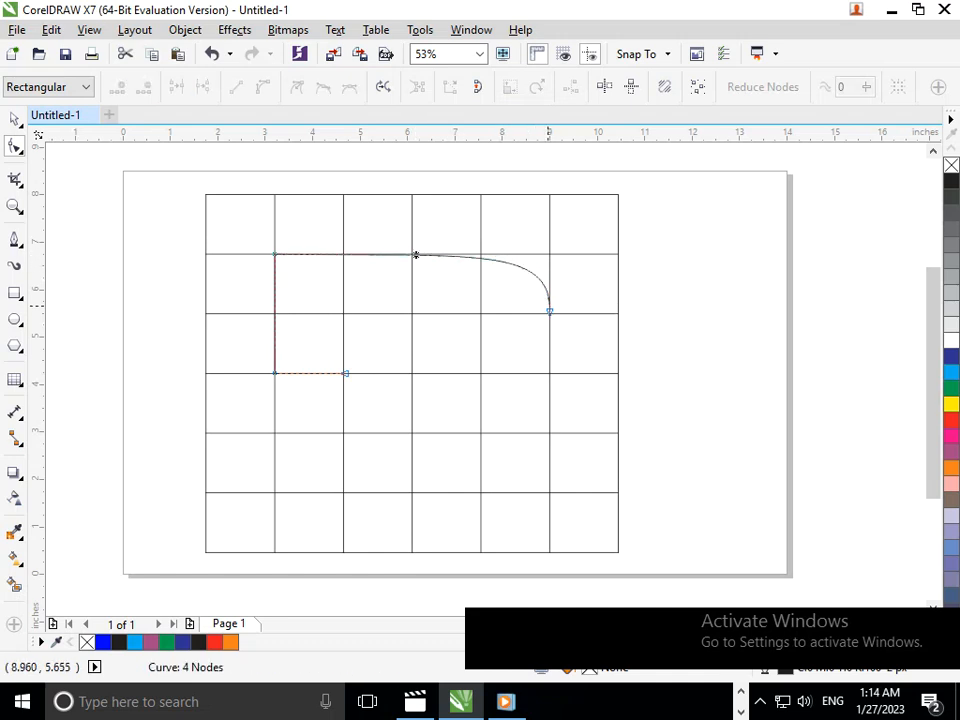
pyautogui.click(549, 306)
pyautogui.click(549, 310)
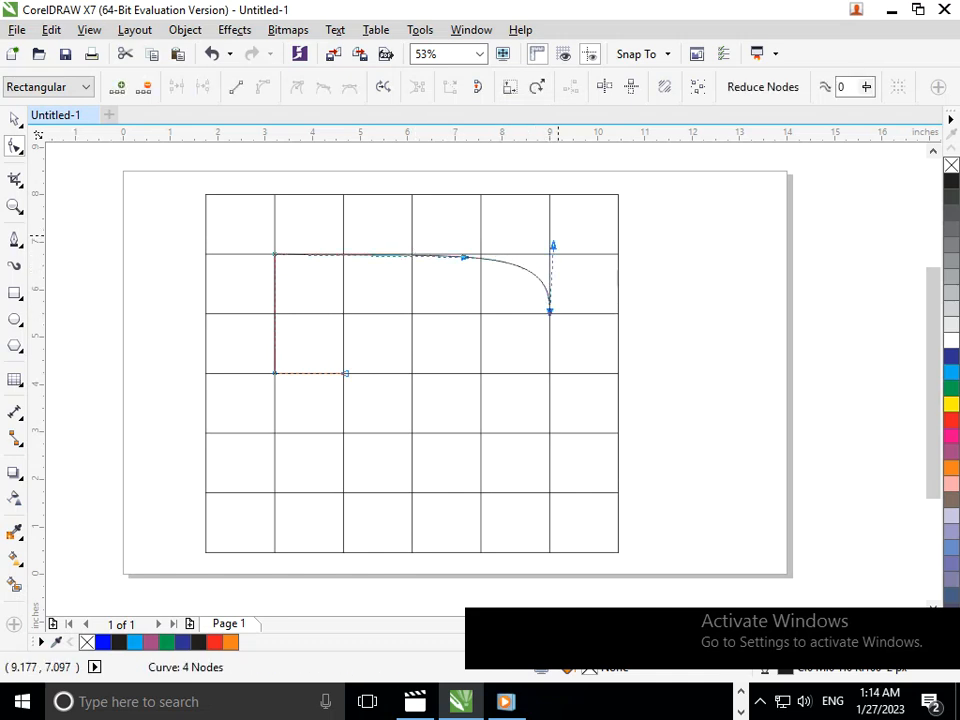
pyautogui.moveTo(552, 244); pyautogui.dragTo(555, 239)
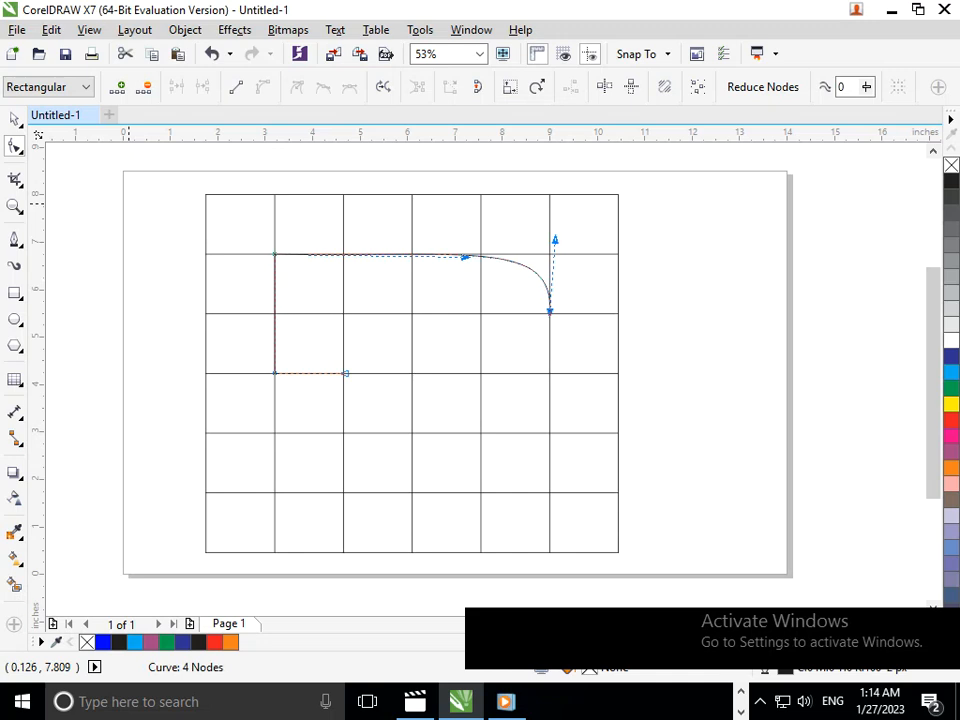
# - Draw an inner three-sided Pen bracket open to the right, two cells wide and two cells high, about 2.9 by 2.5 inches
pyautogui.click(14, 240)
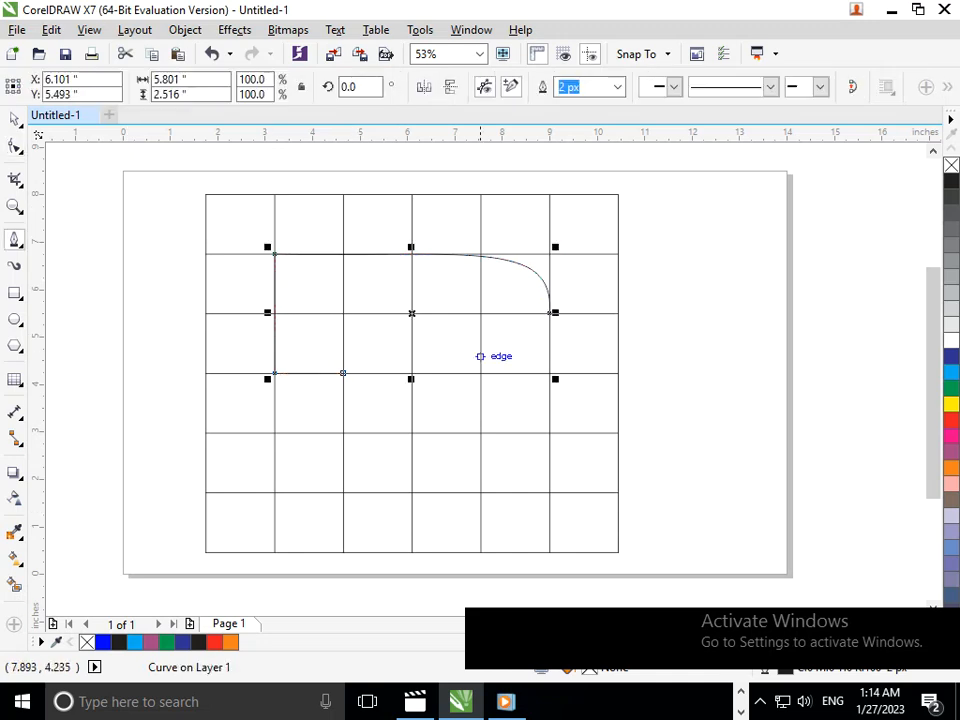
pyautogui.click(480, 313)
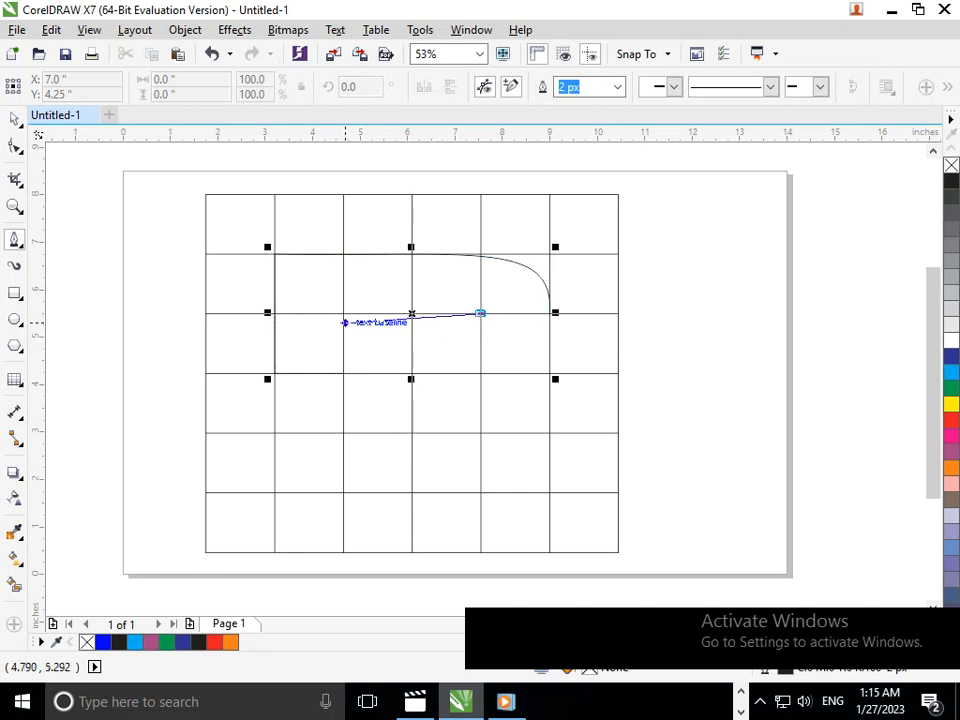
pyautogui.doubleClick(343, 313)
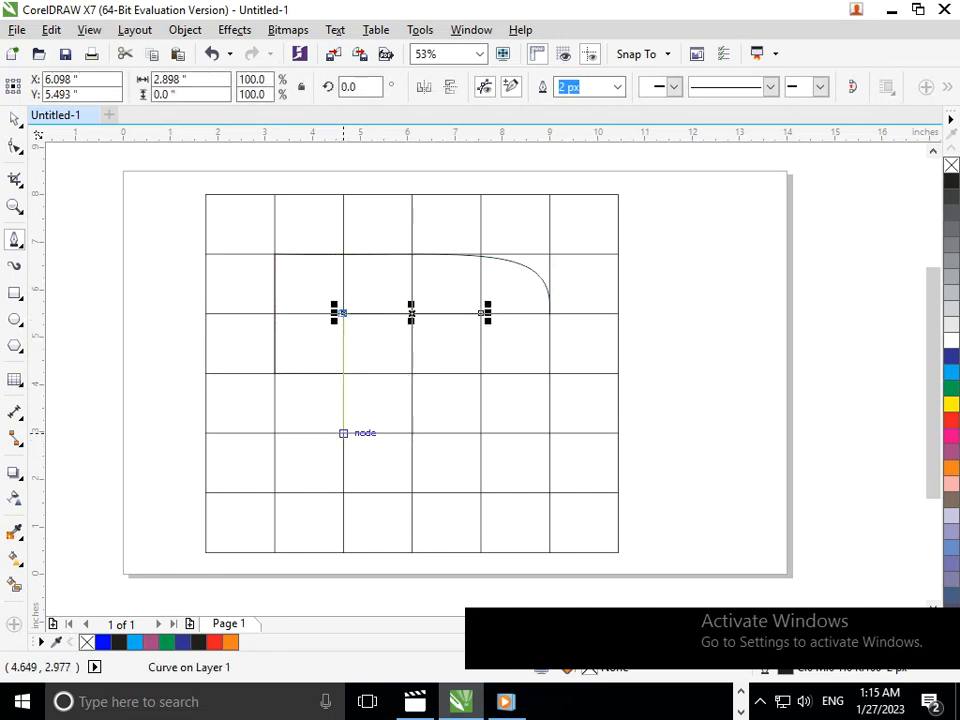
pyautogui.click(343, 433)
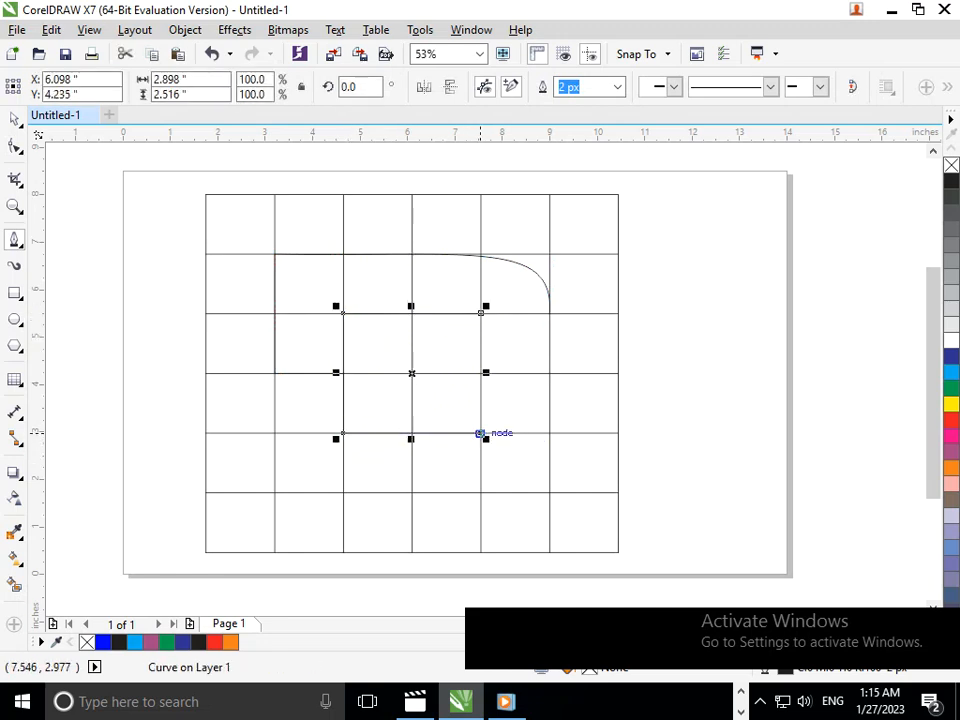
pyautogui.doubleClick(480, 433)
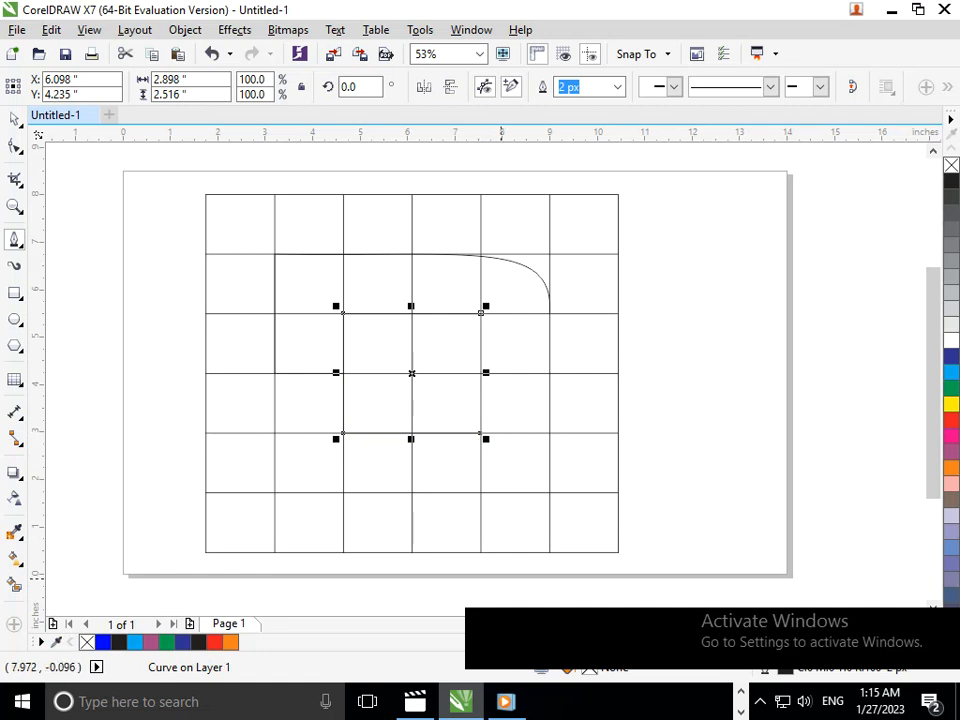
# - Draw a diagonal Pen line across the cell below and left of the bracket, and bend it into a rounded lower-left corner
pyautogui.click(274, 432)
pyautogui.doubleClick(343, 496)
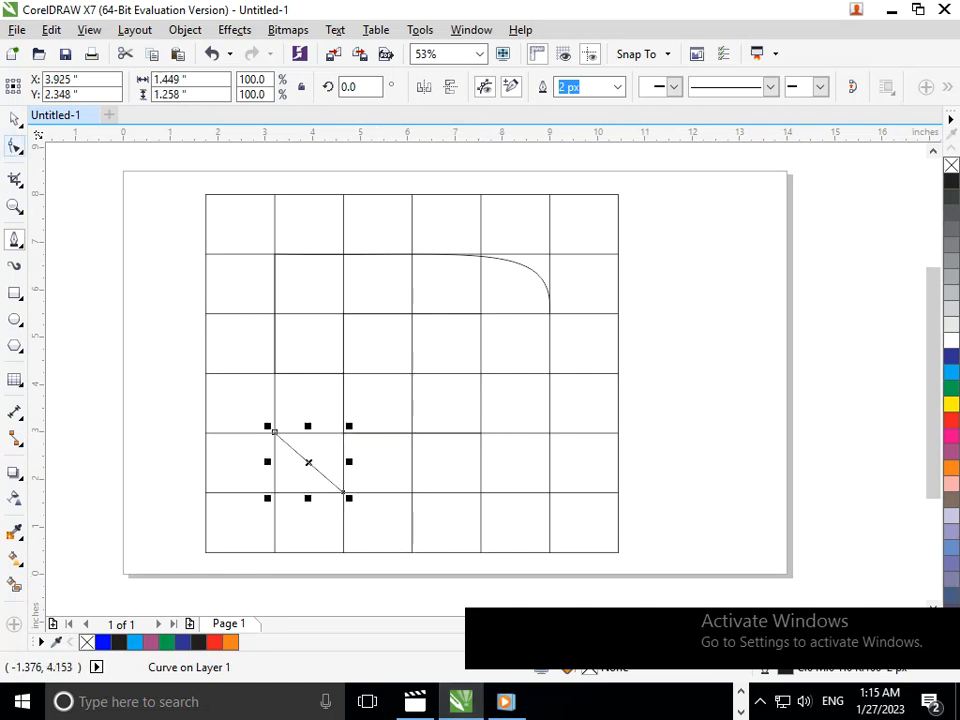
pyautogui.click(15, 146)
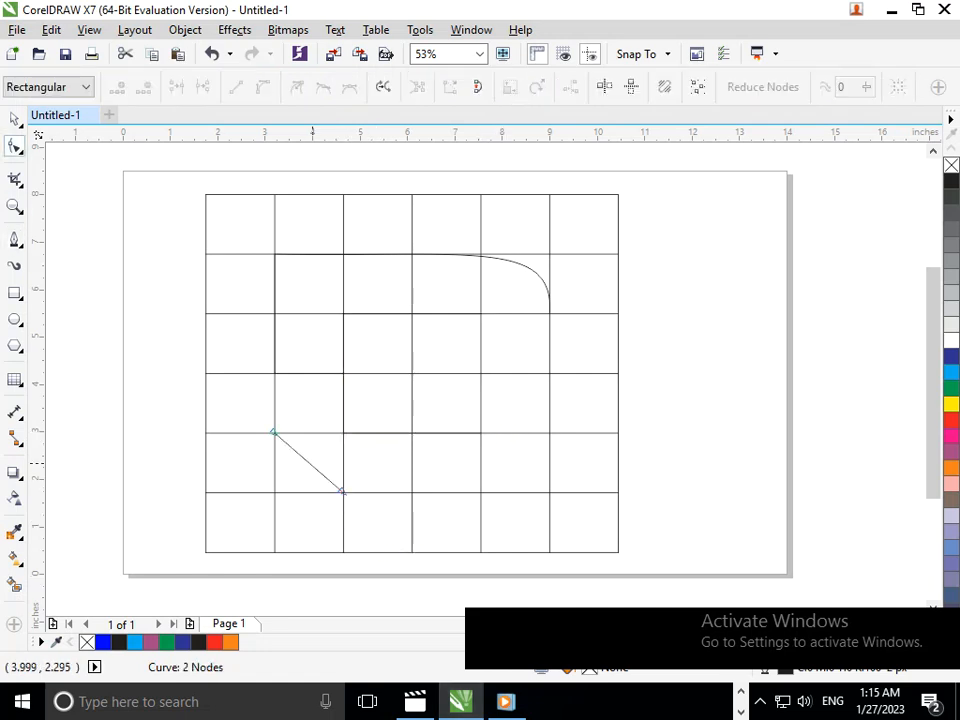
pyautogui.click(308, 462)
pyautogui.moveTo(308, 462)
pyautogui.mouseDown()
pyautogui.moveTo(294, 453)
pyautogui.moveTo(286, 495)
pyautogui.moveTo(316, 485)
pyautogui.mouseUp()
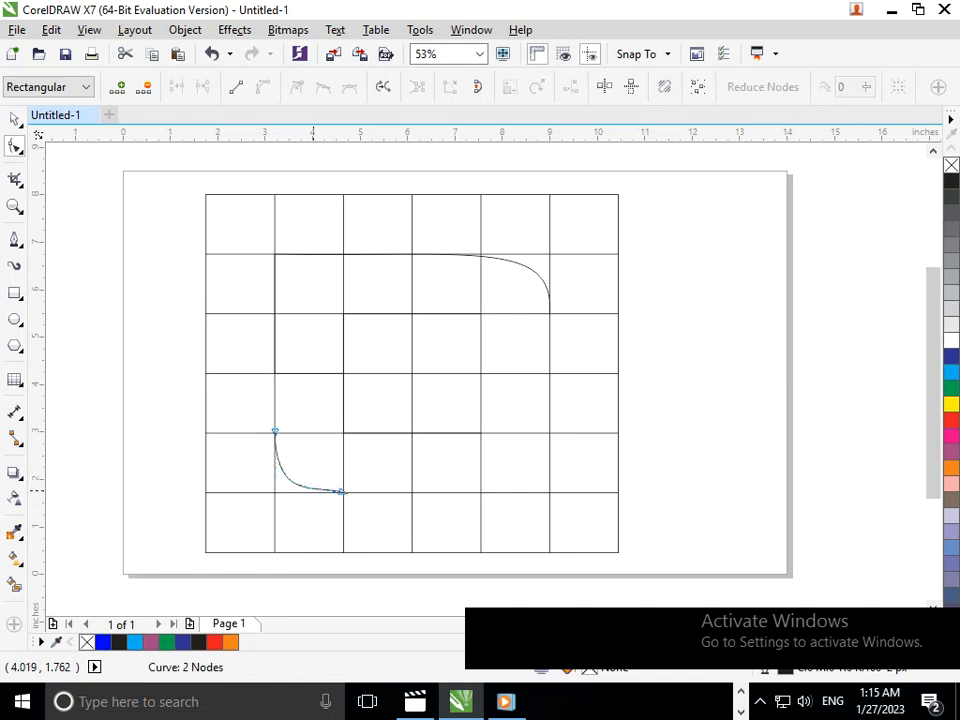
pyautogui.moveTo(320, 481); pyautogui.dragTo(313, 491)
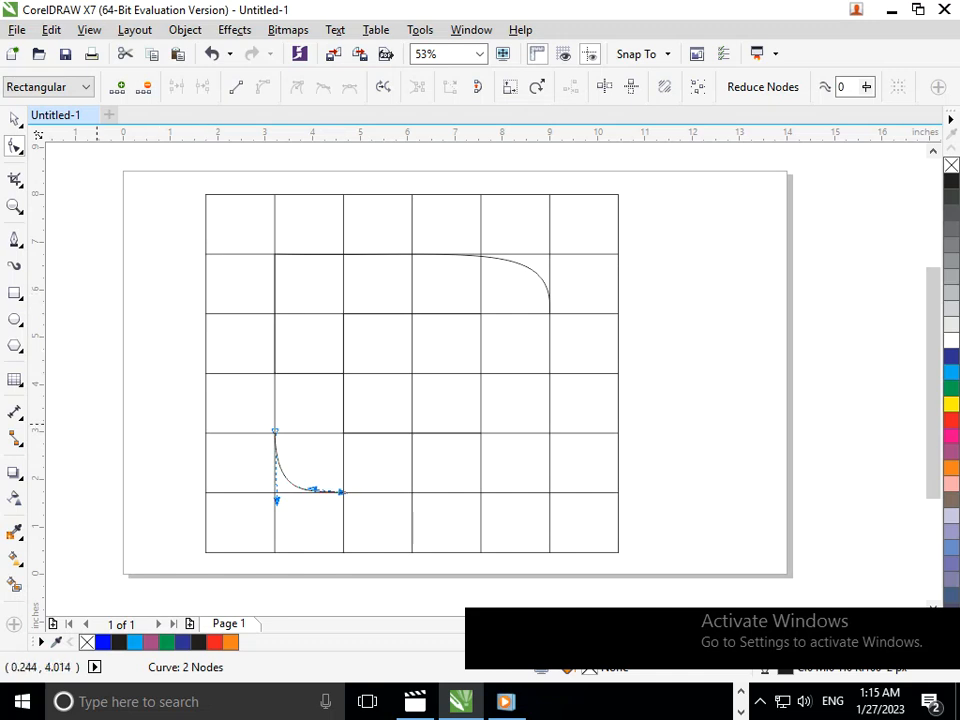
pyautogui.click(15, 120)
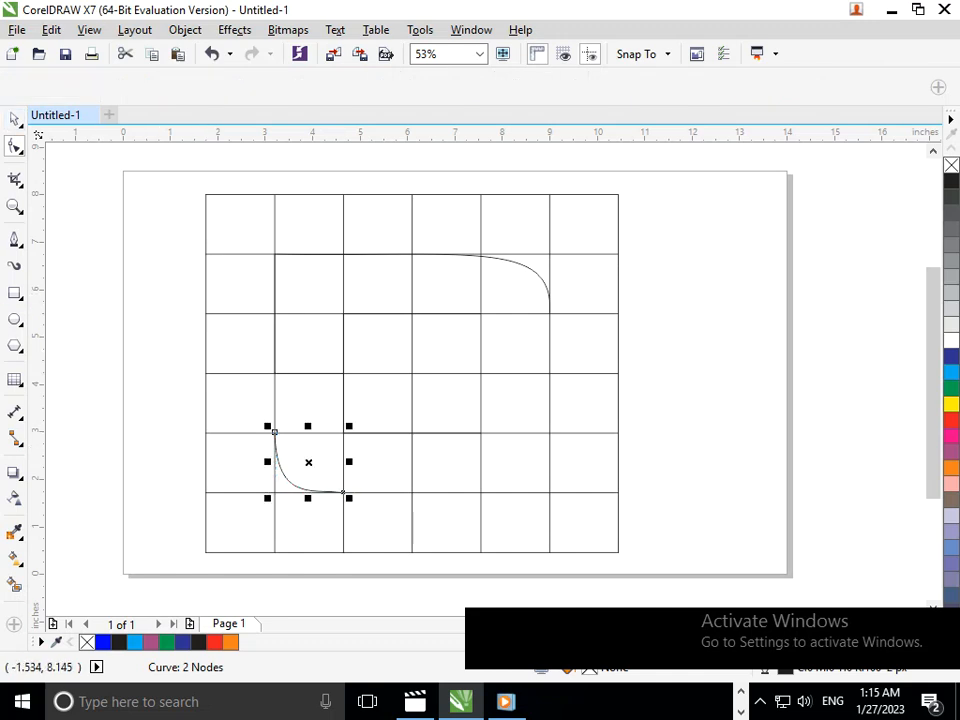
pyautogui.click(76, 303)
# - Continue the rounded corner's path with the Pen tool three cells right, two cells up and two cells back left
pyautogui.click(15, 240)
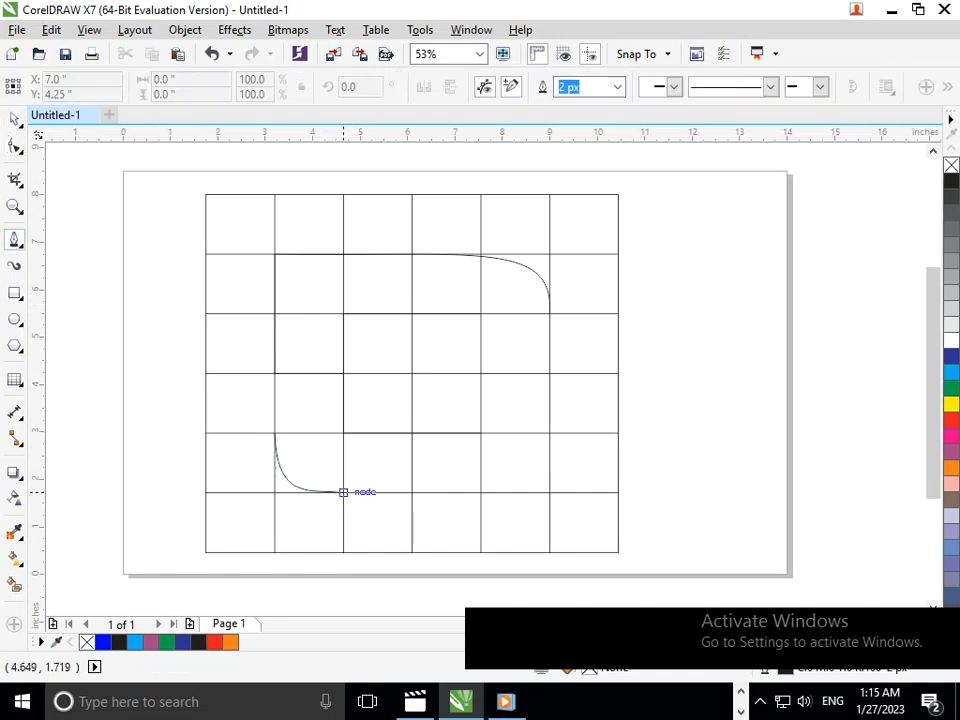
pyautogui.click(343, 492)
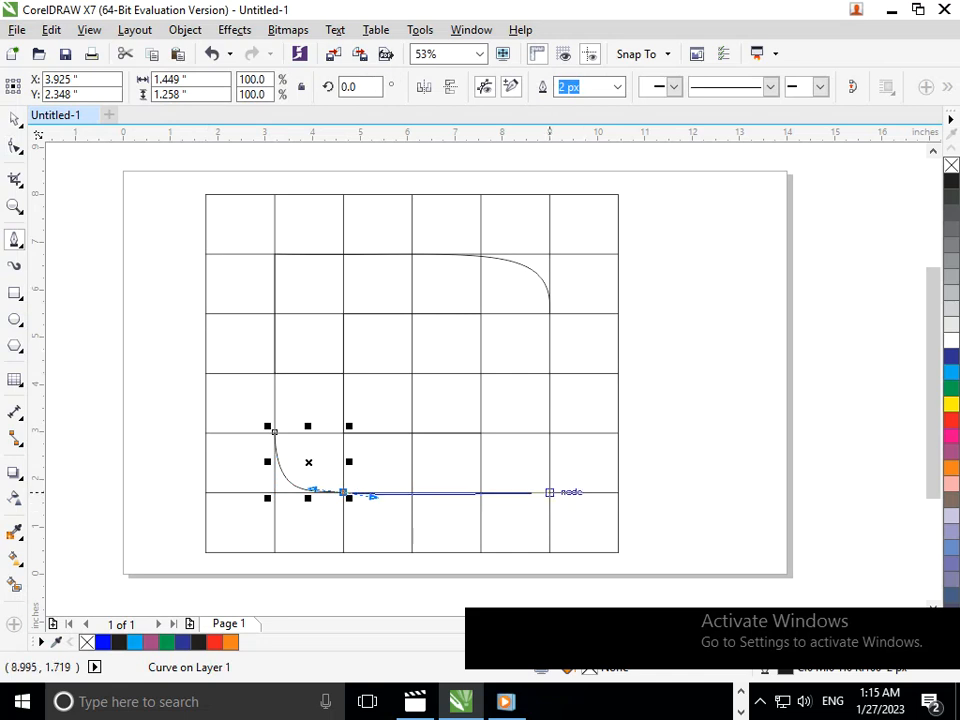
pyautogui.click(549, 493)
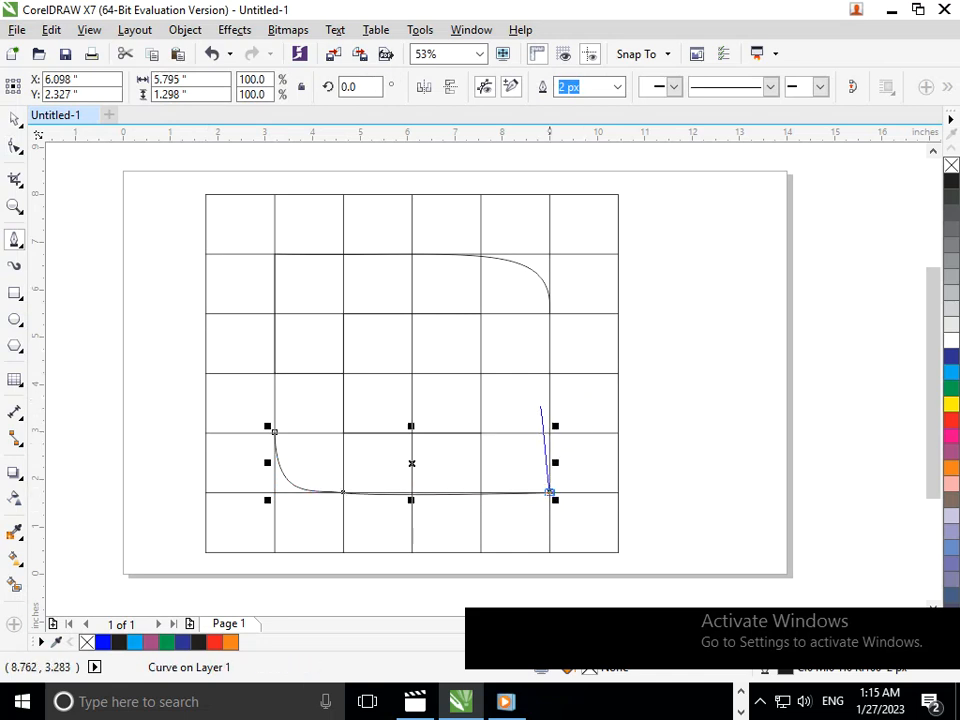
pyautogui.click(549, 373)
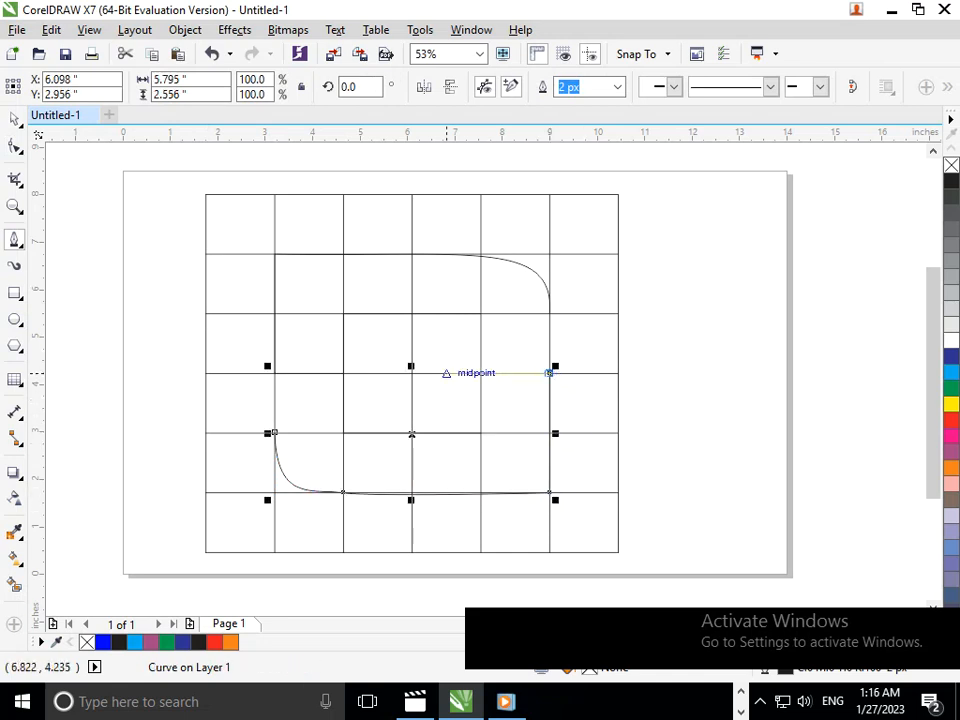
pyautogui.click(411, 372)
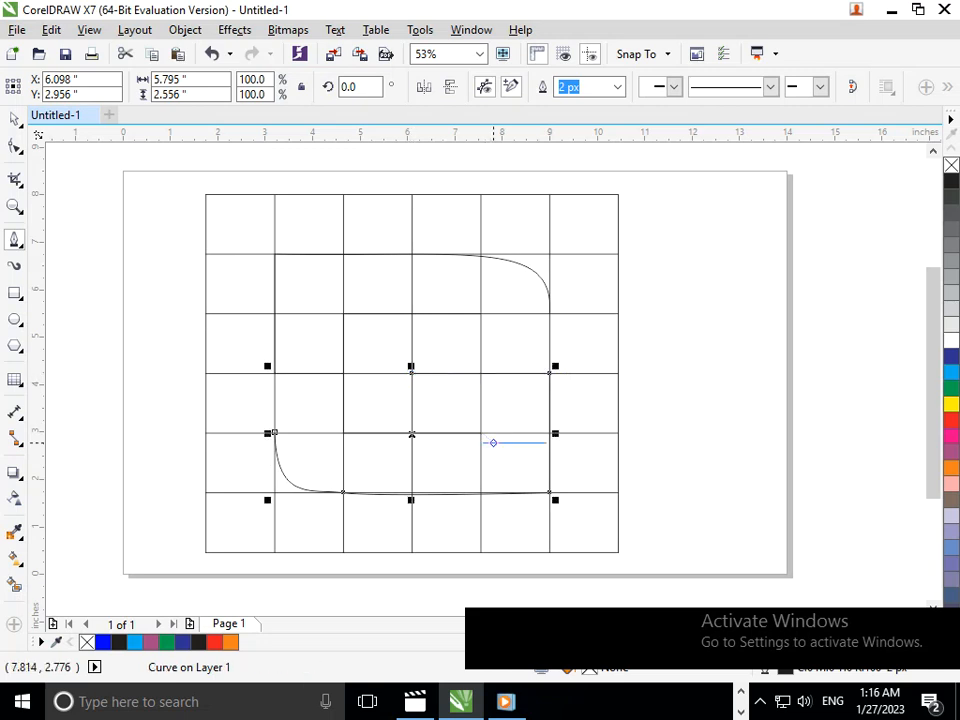
pyautogui.click(14, 119)
pyautogui.click(84, 284)
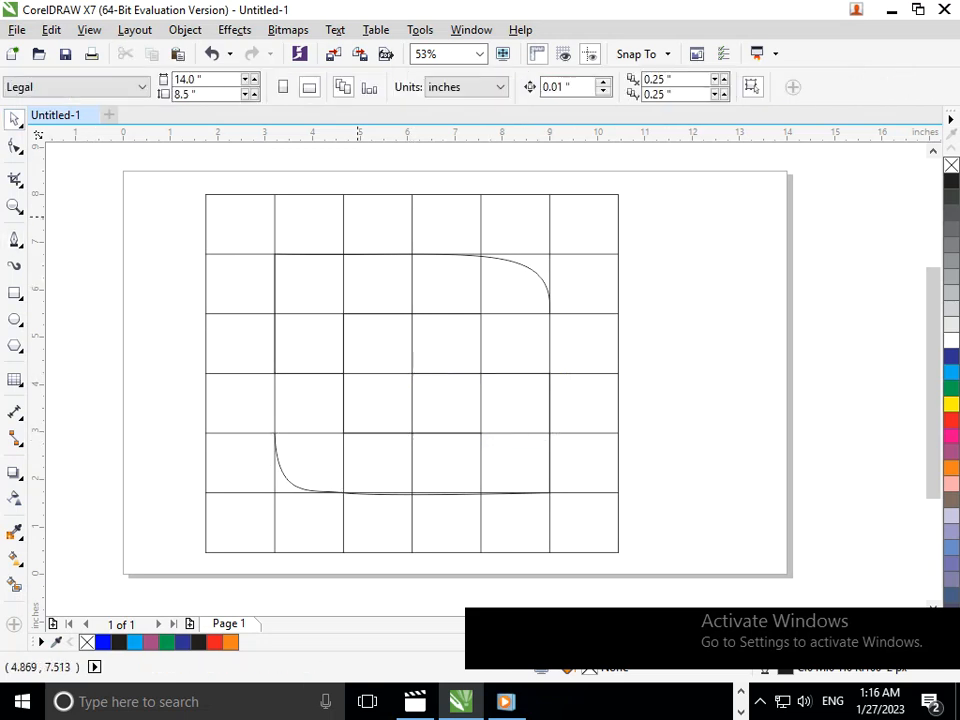
# - Delete the guide table, keeping only the drawn letter paths on the page
pyautogui.moveTo(345, 197); pyautogui.dragTo(20, 566)
pyautogui.press('Delete')
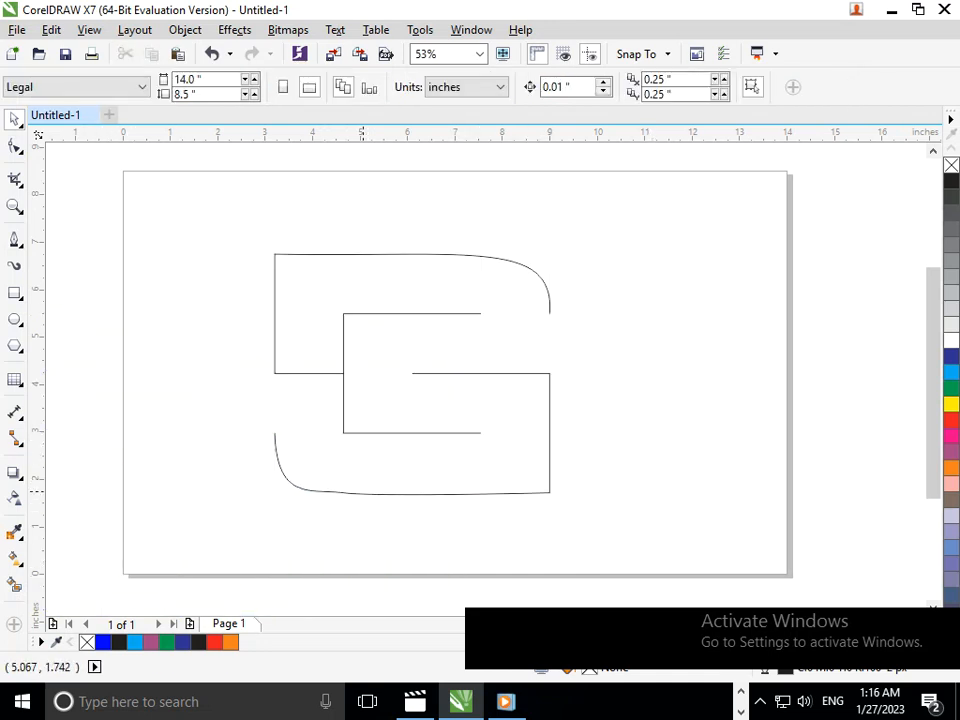
pyautogui.click(345, 492)
pyautogui.click(68, 301)
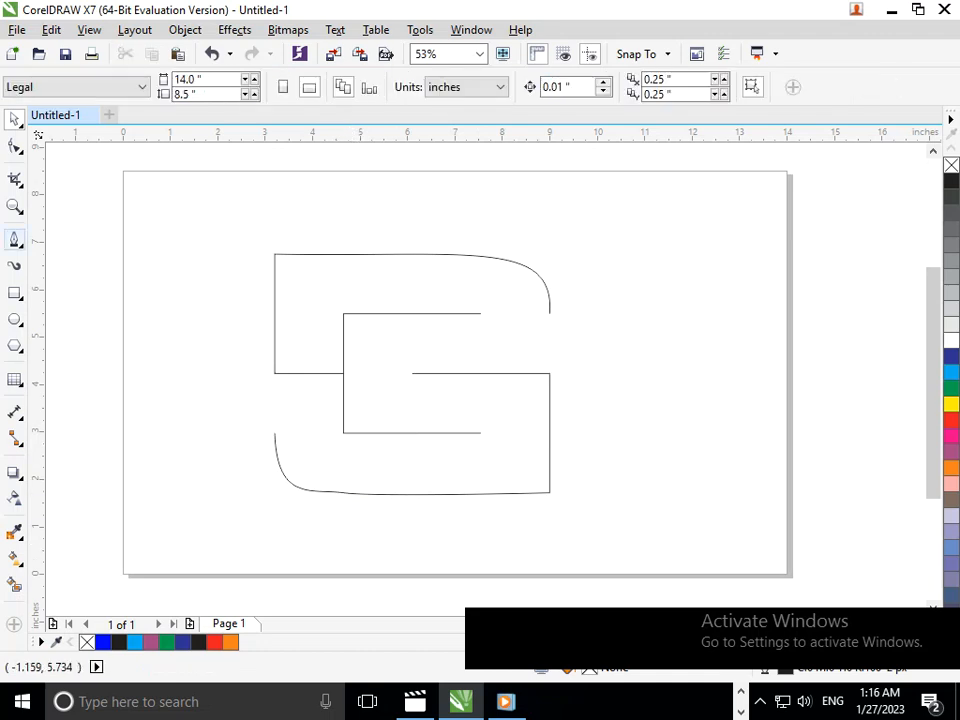
# - Shift the node joining the rounded lower-left corner to the bottom edge slightly down, and adjust its curve handle to smooth the transition
pyautogui.press('F10')
pyautogui.click(335, 493)
pyautogui.click(343, 492)
pyautogui.scroll(5, 343, 492)
pyautogui.moveTo(428, 353); pyautogui.dragTo(432, 367)
pyautogui.moveTo(615, 392); pyautogui.dragTo(620, 381)
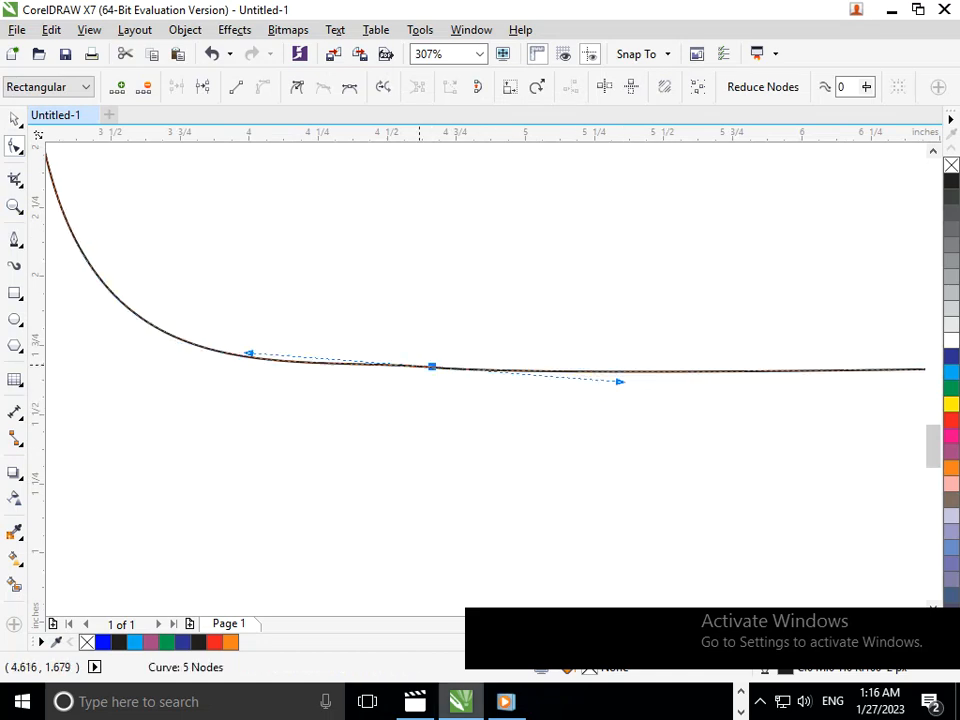
# - Nudge the bottom-edge node down three increments and fine-tune its curve handles to flatten the line beside the rounded corner
pyautogui.press('F3')
pyautogui.press('Down')
pyautogui.press('Down')
pyautogui.press('Down')
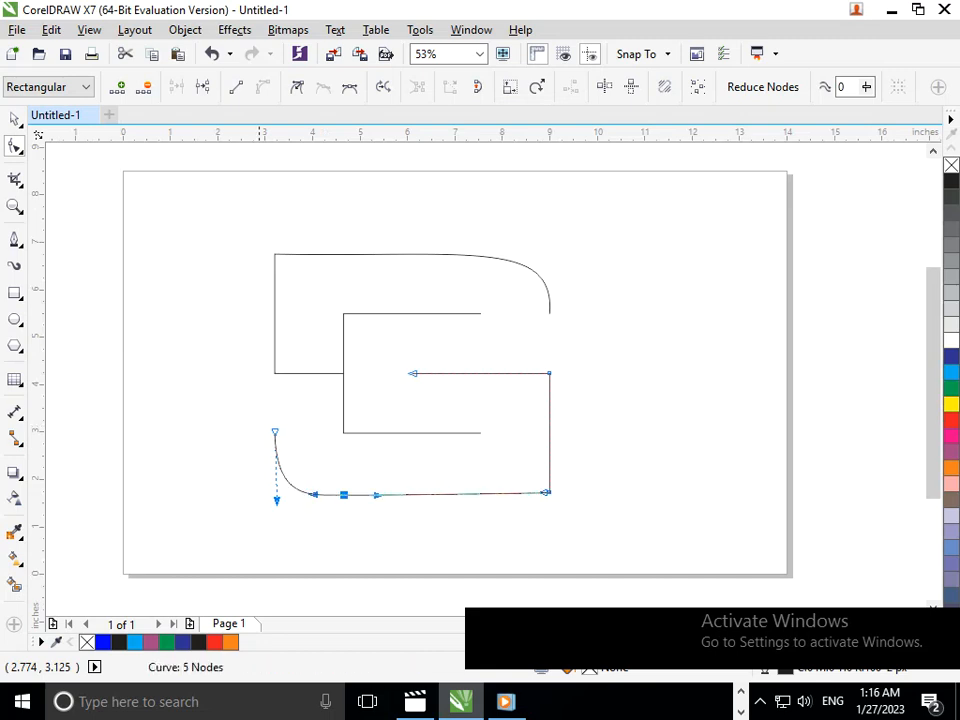
pyautogui.moveTo(378, 495); pyautogui.dragTo(378, 493)
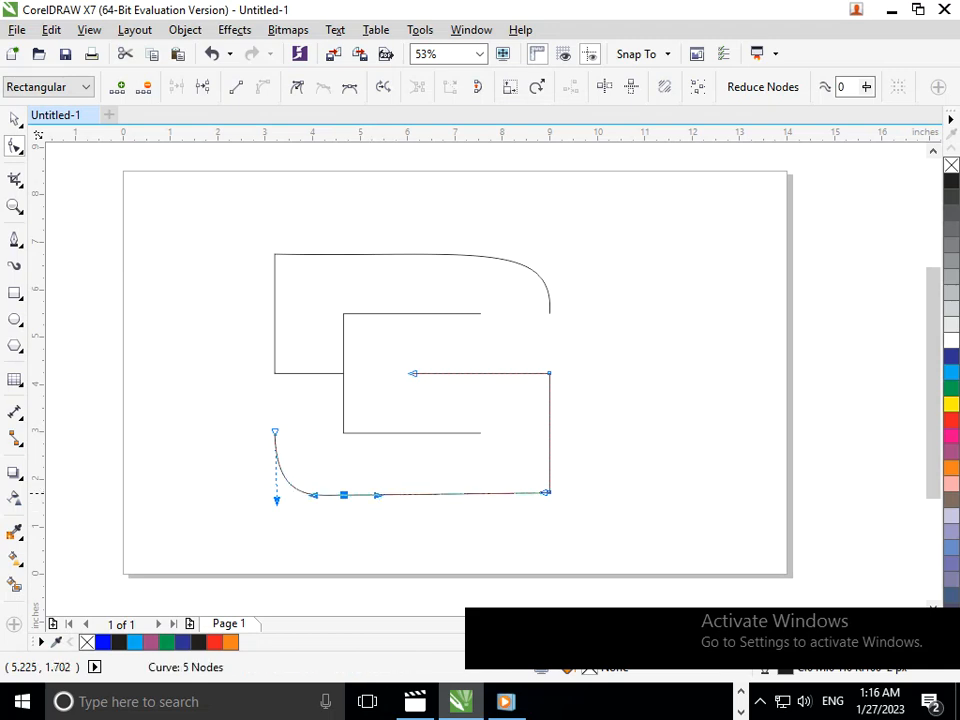
pyautogui.scroll(3, 311, 520)
pyautogui.moveTo(563, 417); pyautogui.dragTo(562, 423)
pyautogui.scroll(-3, 311, 522)
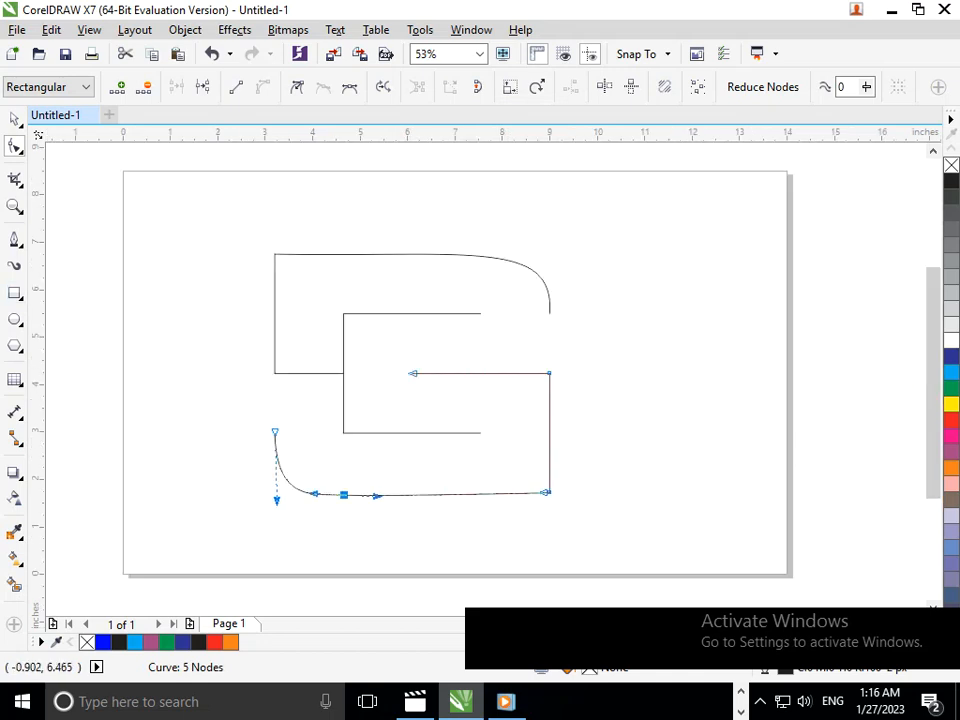
# - Thicken the outlines of all three letter paths together, trying 25 px and 100 px and settling on 200 px
pyautogui.press('space')
pyautogui.moveTo(144, 242); pyautogui.dragTo(703, 576)
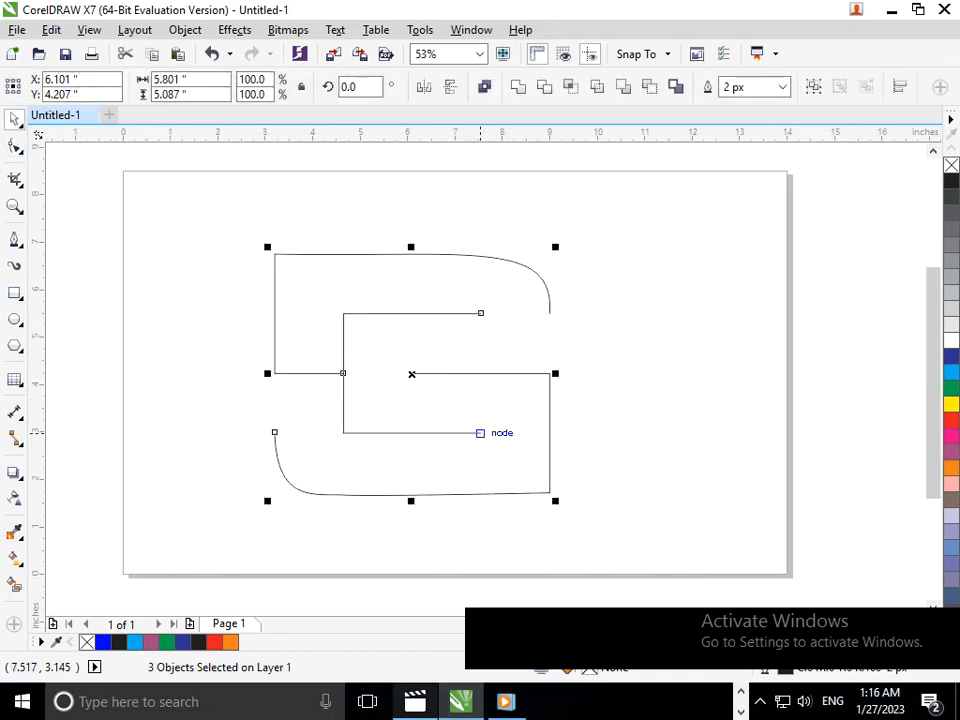
pyautogui.click(735, 87)
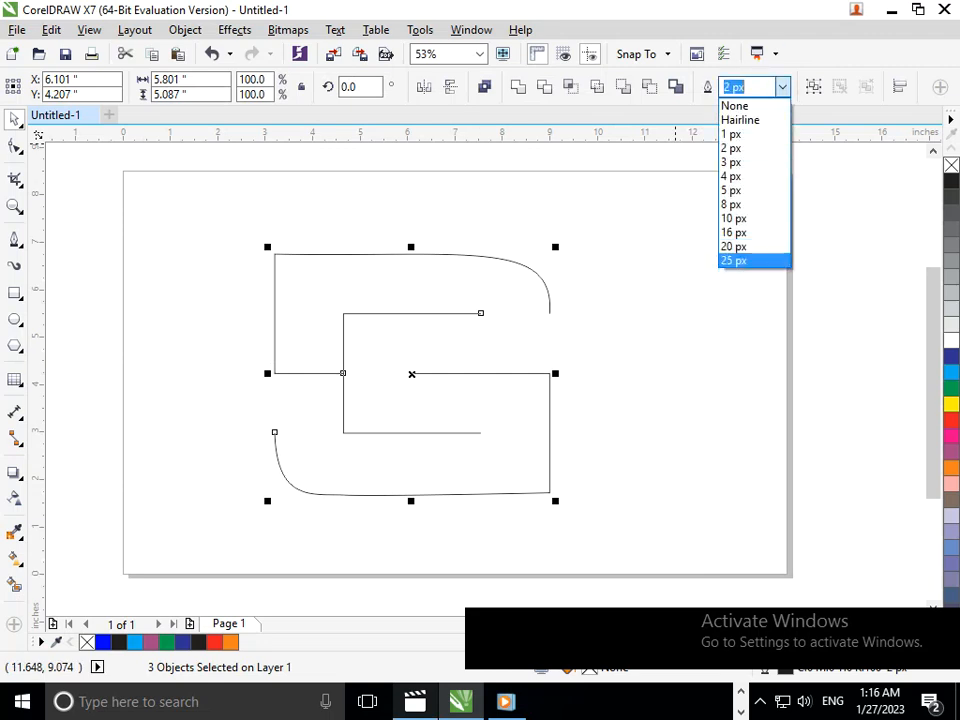
pyautogui.click(734, 260)
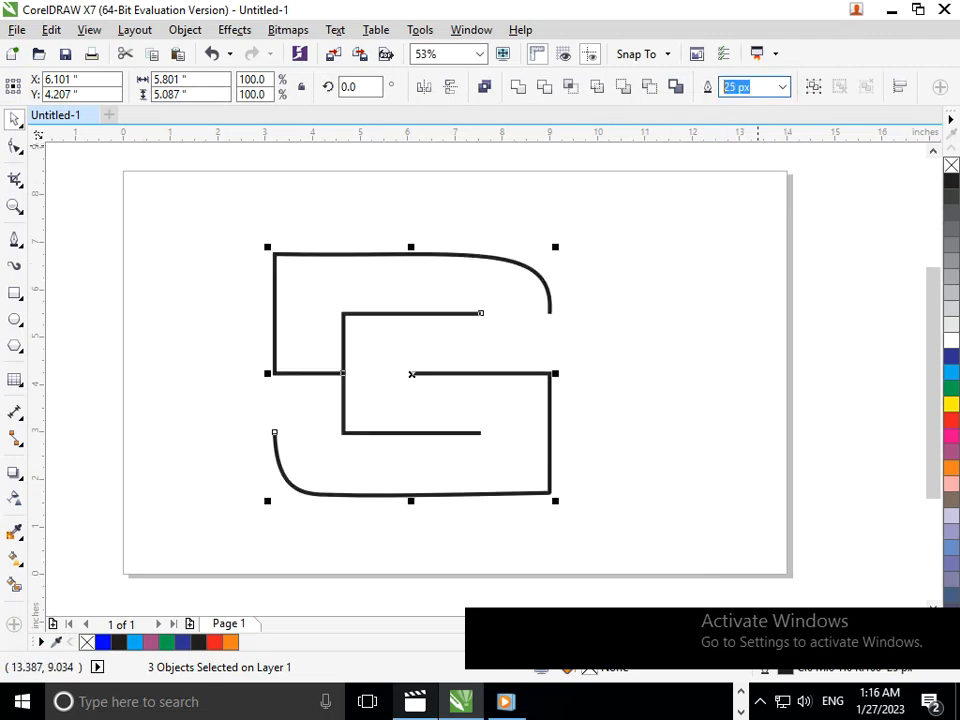
pyautogui.write('100')
pyautogui.press('Return')
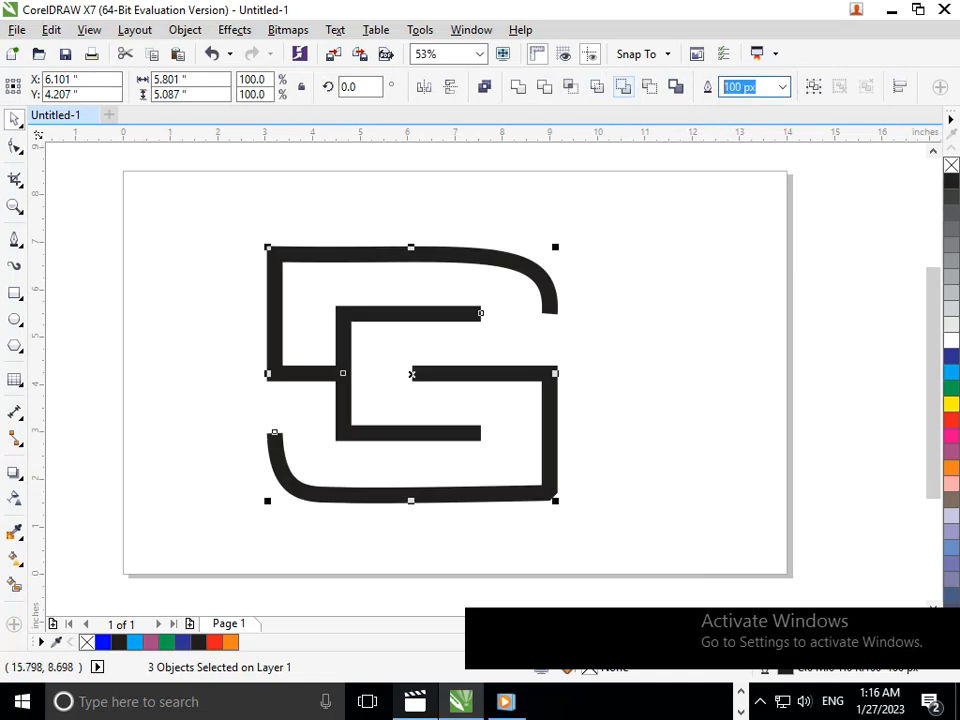
pyautogui.write('200')
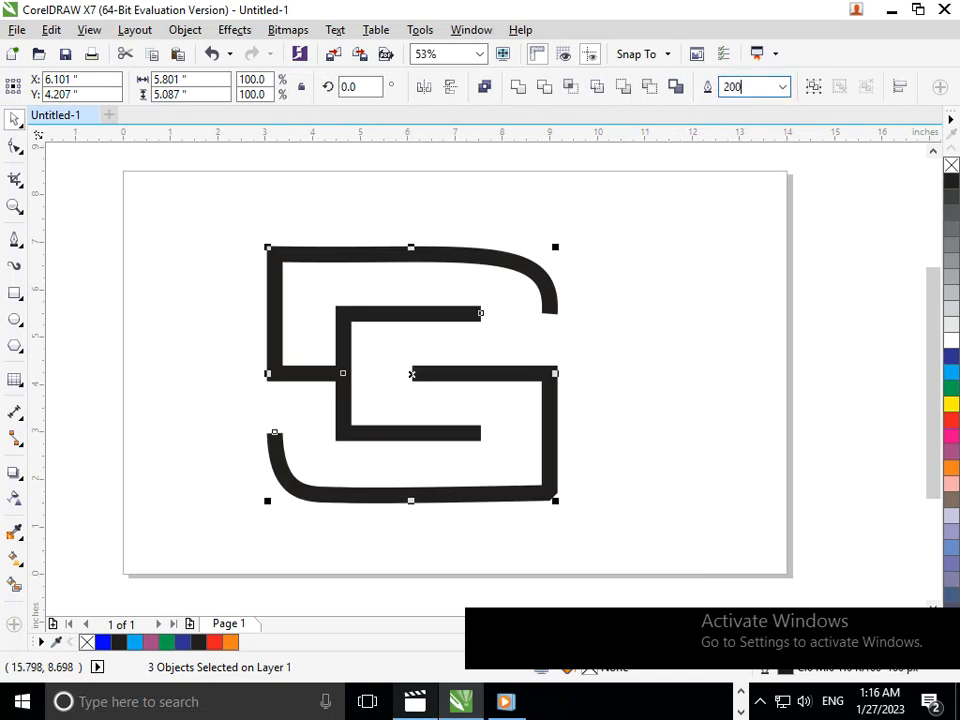
pyautogui.press('Return')
# - Rotate all three thick letter paths together clockwise by about 35 degrees, then deselect them
pyautogui.click(679, 350)
pyautogui.moveTo(206, 221); pyautogui.dragTo(592, 530)
pyautogui.click(549, 478)
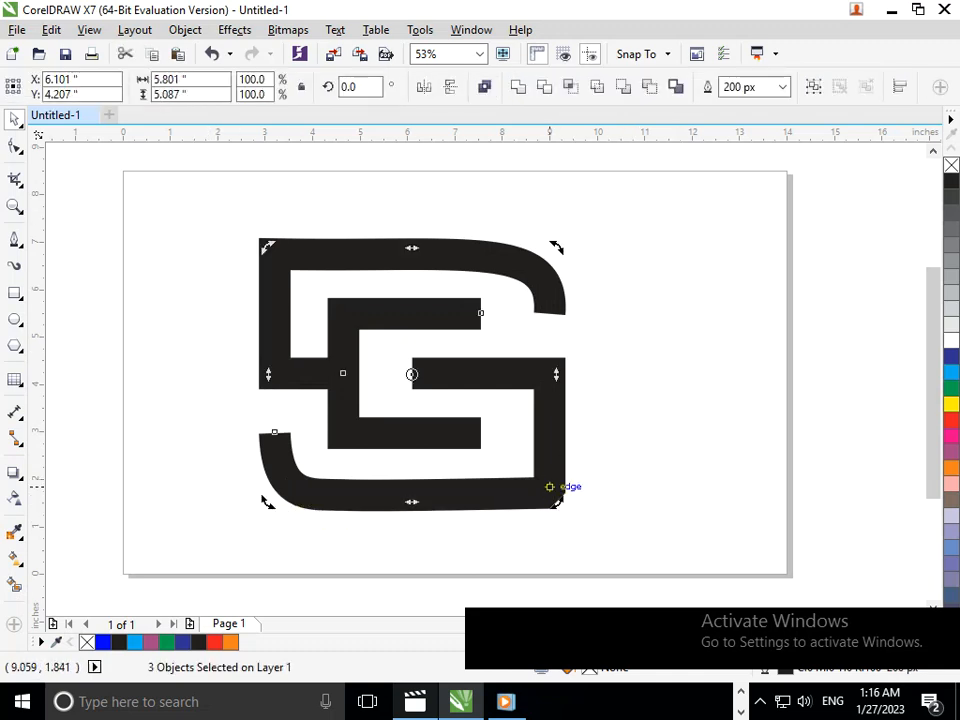
pyautogui.moveTo(553, 491); pyautogui.dragTo(581, 473)
pyautogui.click(632, 458)
pyautogui.scroll(-3, 561, 428)
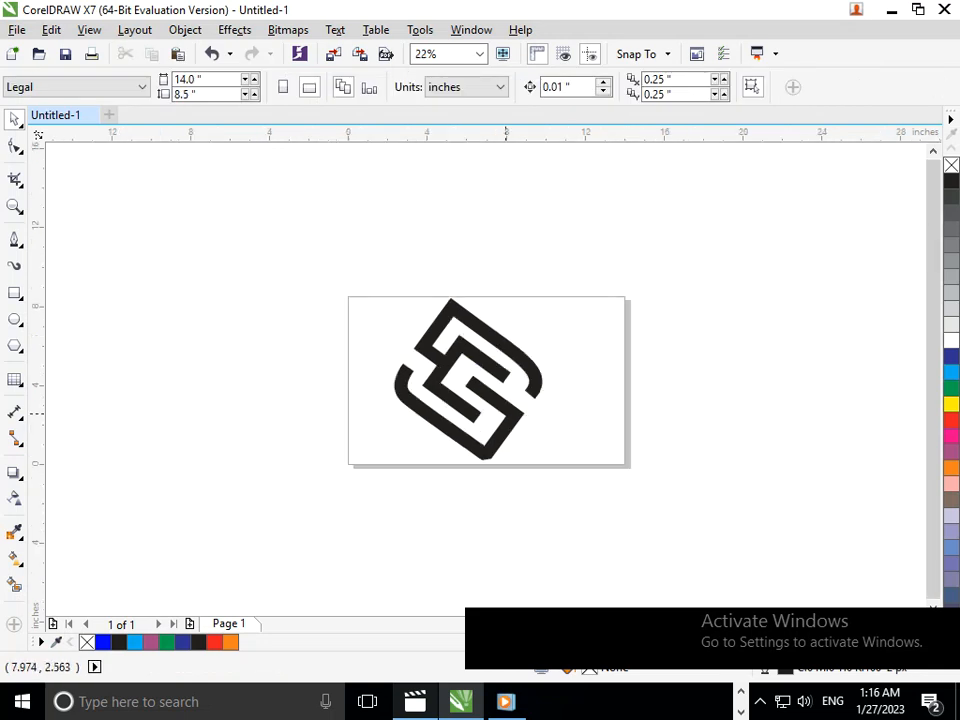
pyautogui.moveTo(309, 261); pyautogui.dragTo(506, 399)
pyautogui.scroll(2, 540, 405)
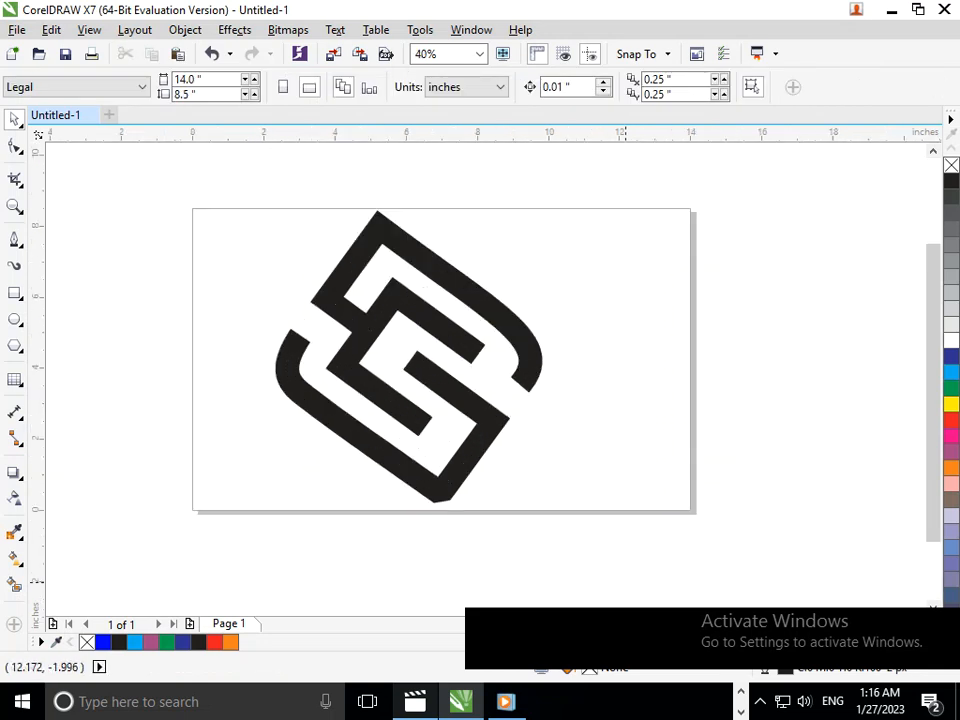